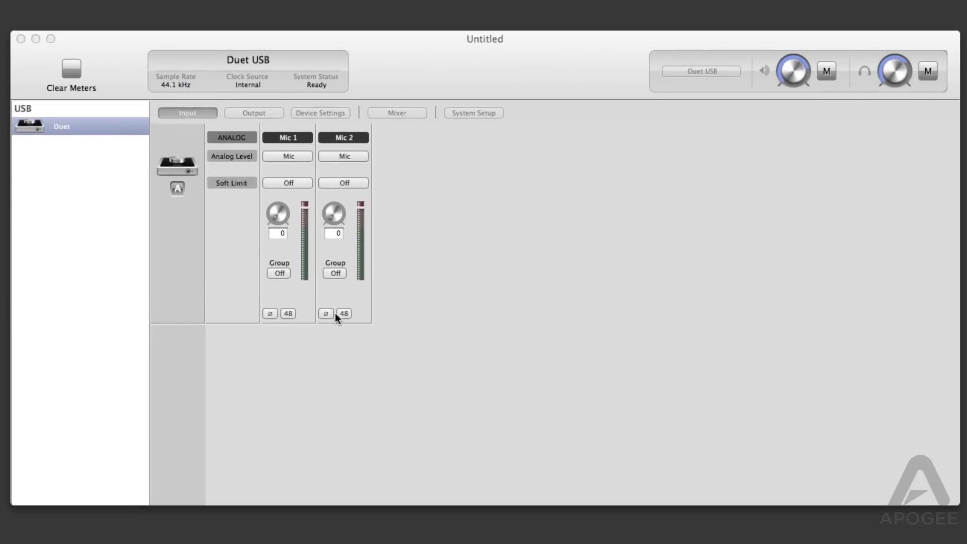
left_click(187, 112)
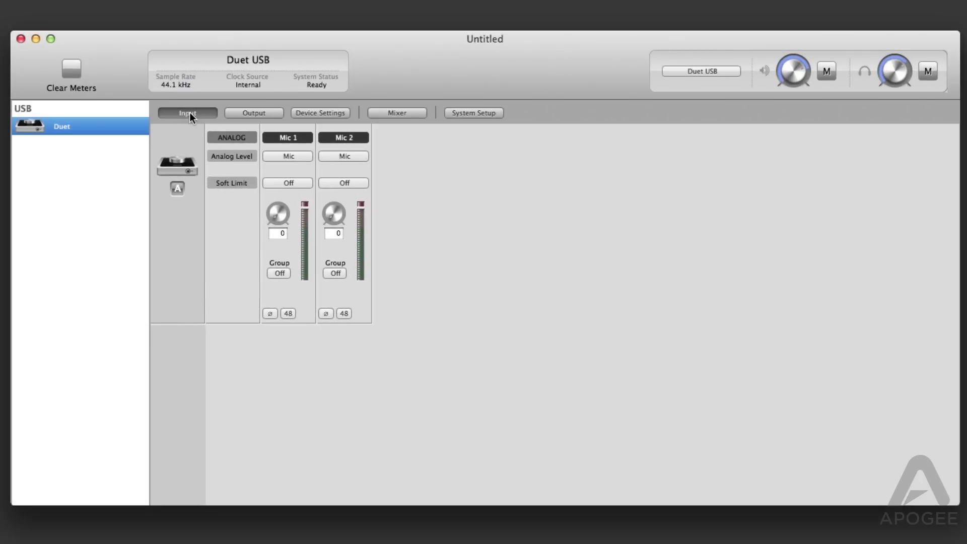
left_click(289, 156)
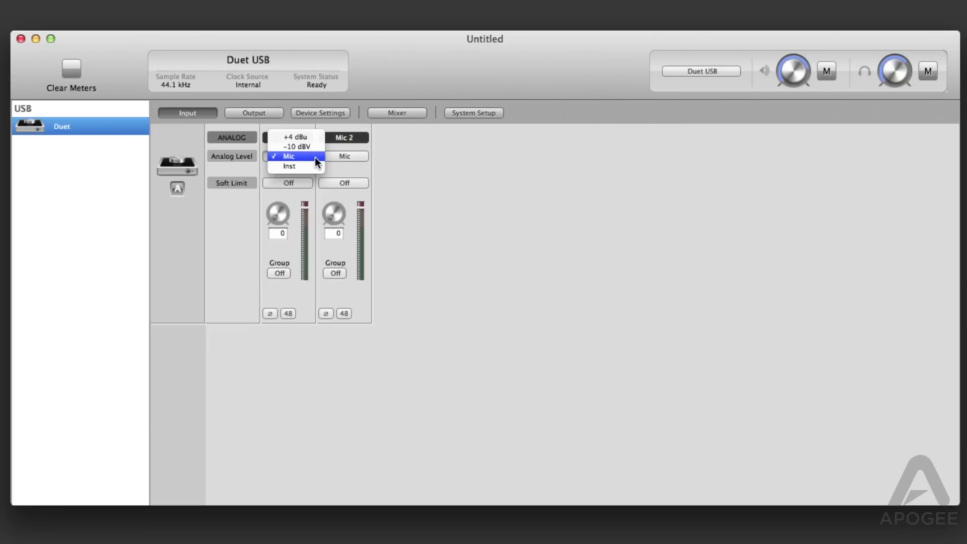
left_click(315, 157)
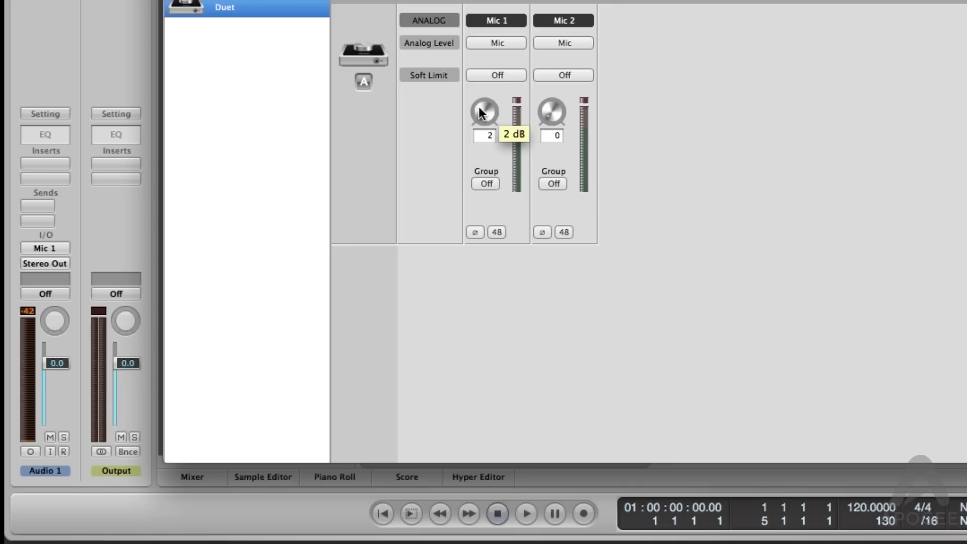
Step: Raise the Mic 1 preamp gain to 26 dB and bring up its grouping choices
left_click_drag(478, 107, 489, 61)
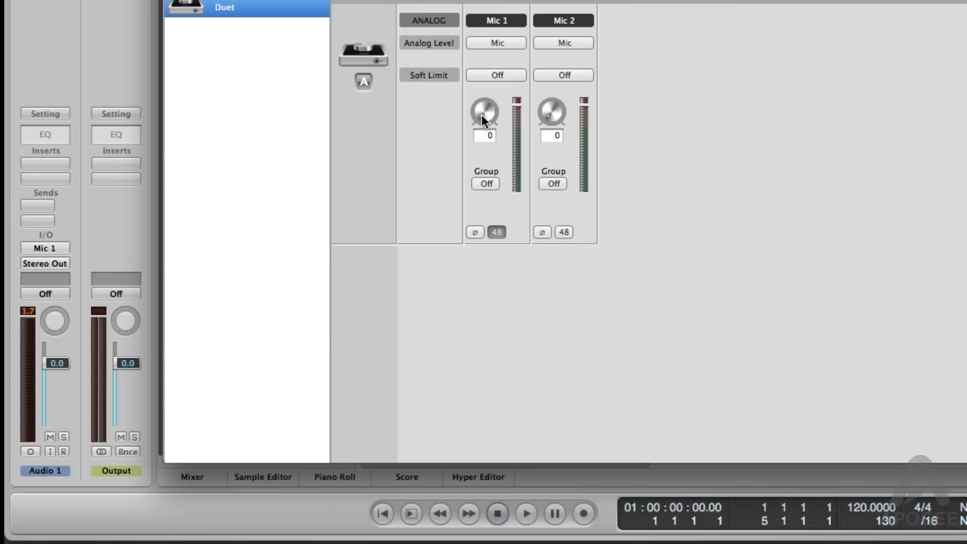
left_click_drag(481, 121, 484, 92)
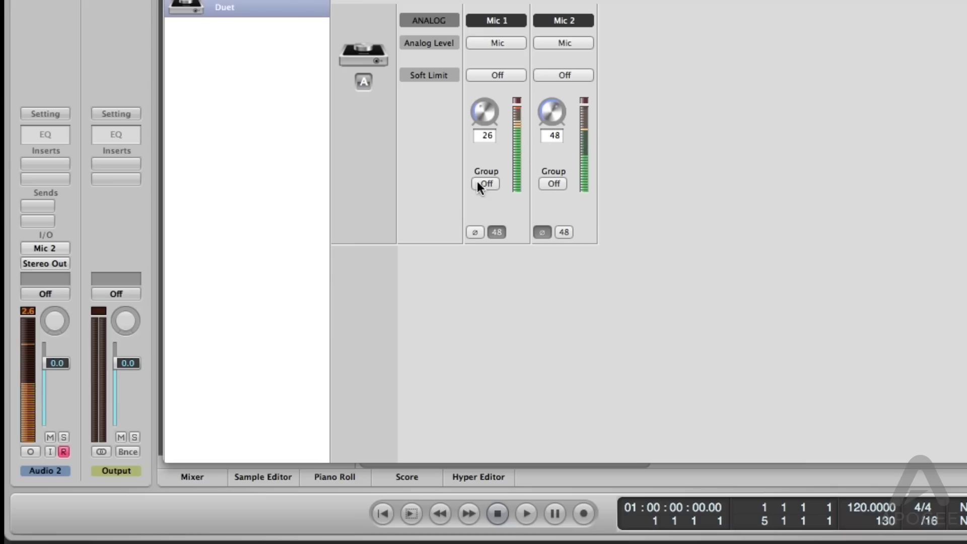
left_click(485, 183)
left_click(489, 198)
left_click(553, 184)
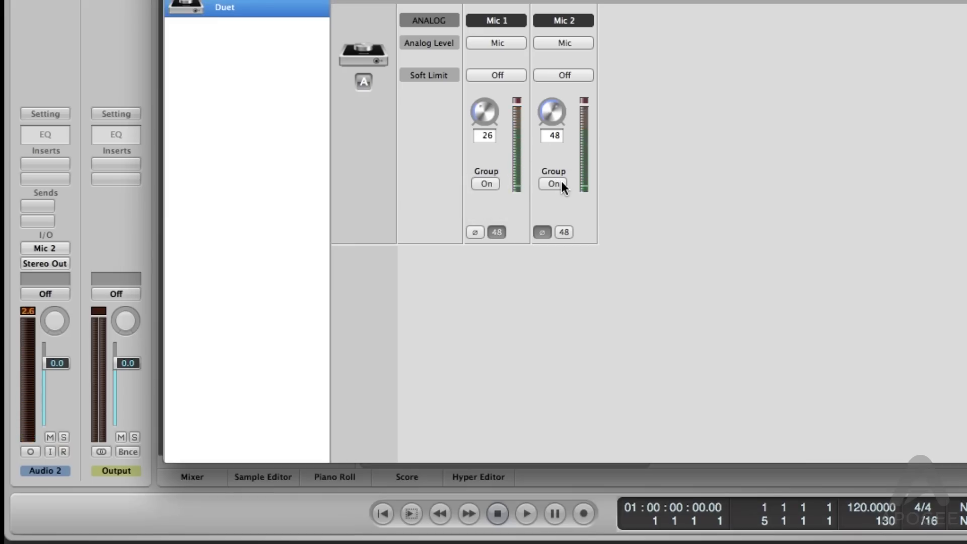
mouse_move(484, 112)
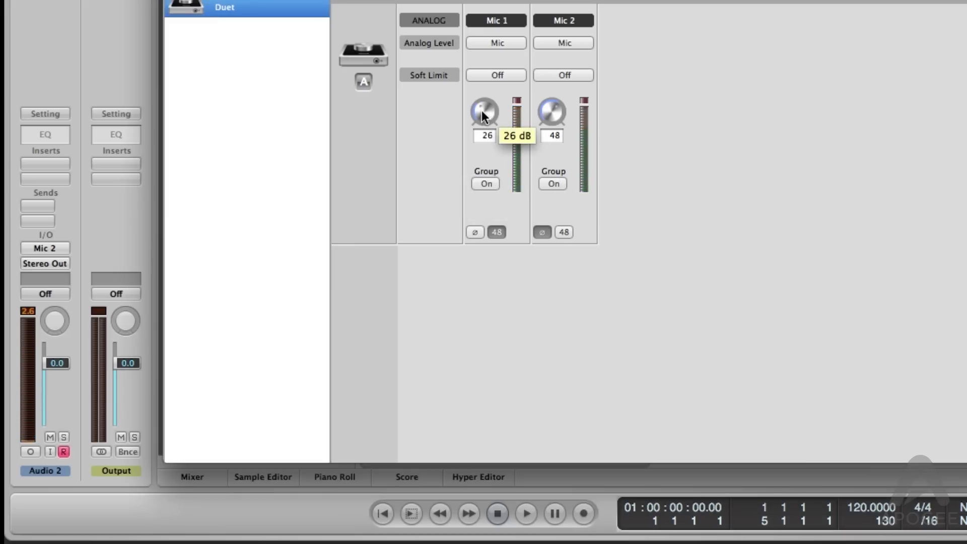
left_click_drag(482, 111, 477, 109)
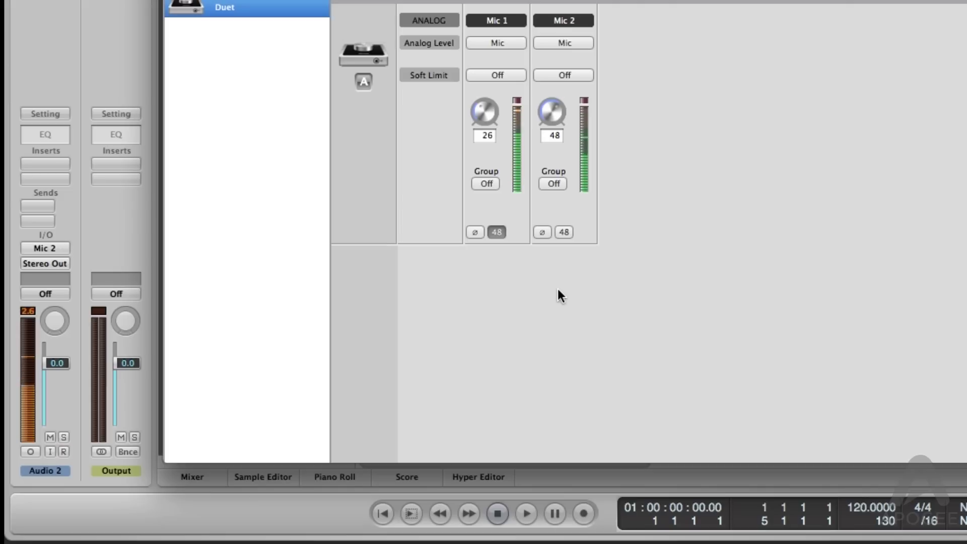
Step: Flip Mic 2's polarity and switch channel 1 to instrument level as Inst 1
left_click(541, 231)
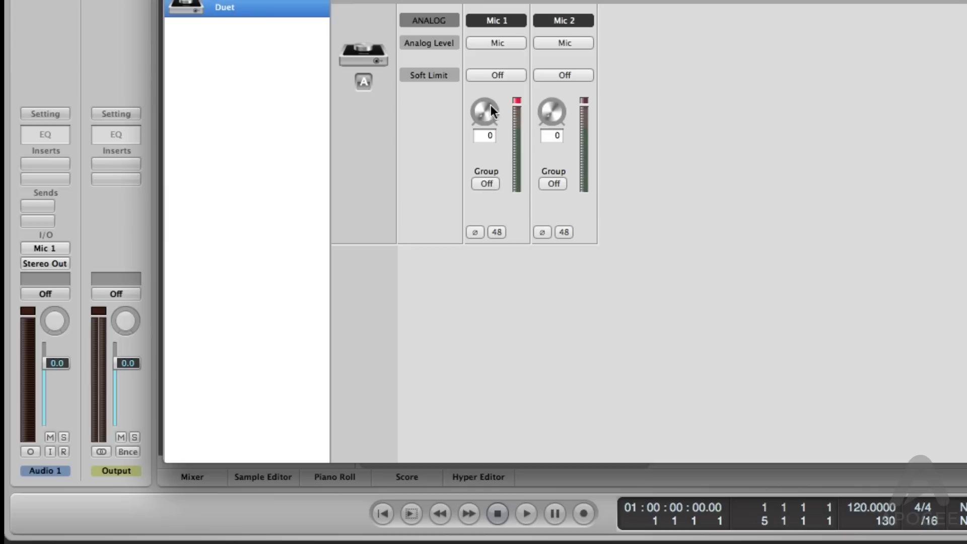
left_click(497, 43)
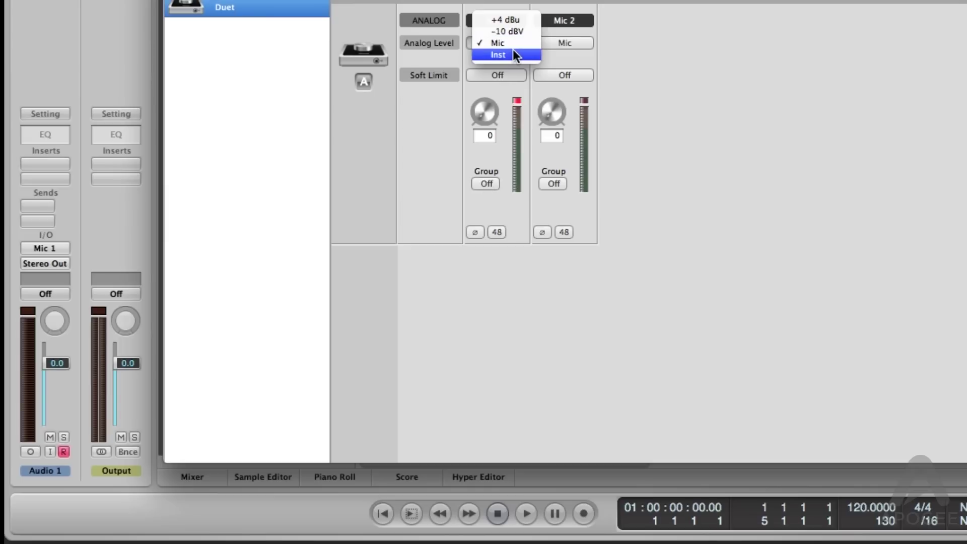
left_click(513, 54)
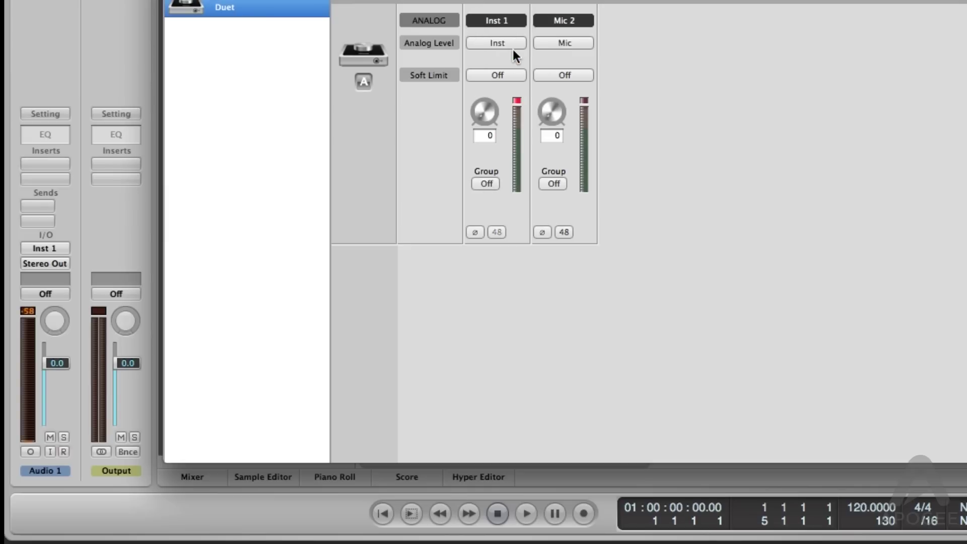